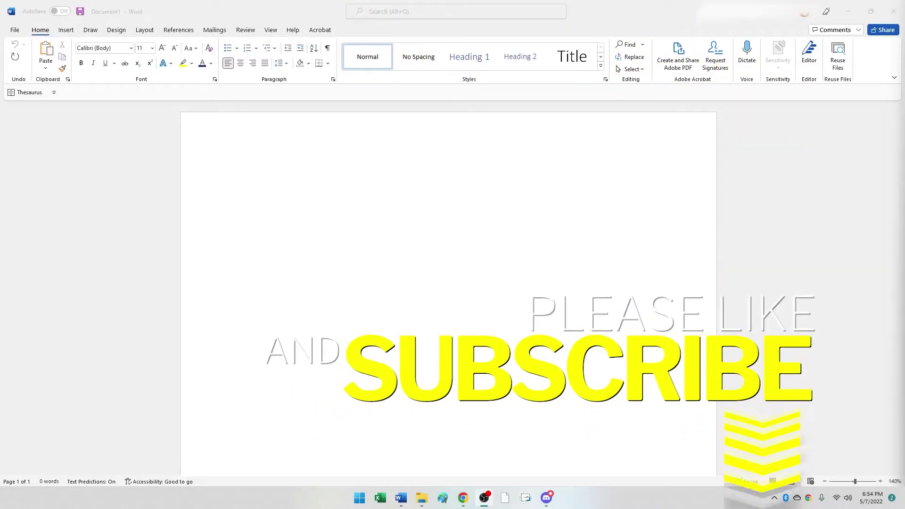
Look over the empty document page, then bring up the Layout ribbon's page setup options.
left_click(689, 140)
double_click(229, 182)
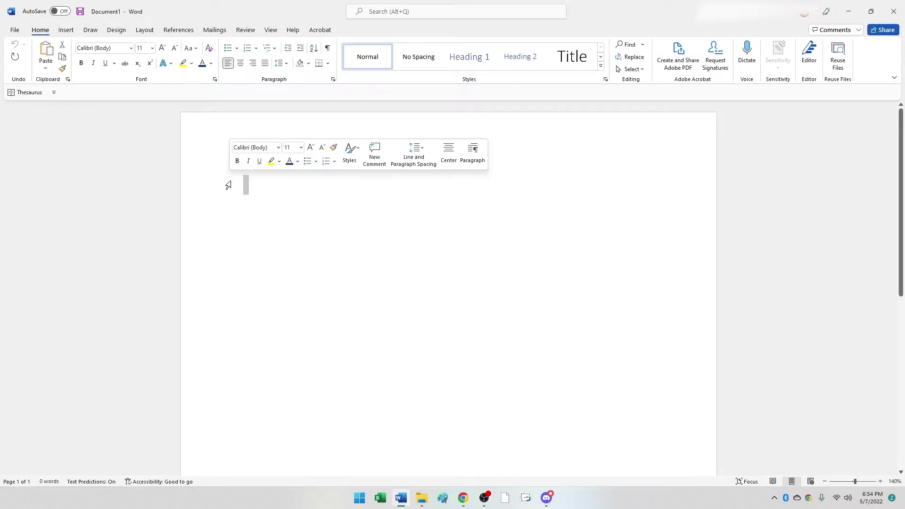
left_click(222, 190)
scroll(234, 193, "down", 1)
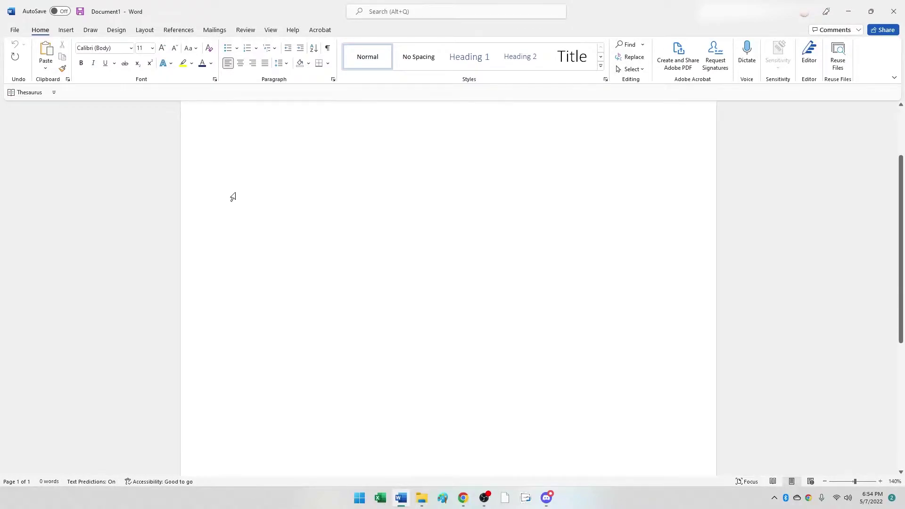
scroll(249, 168, "up", 1)
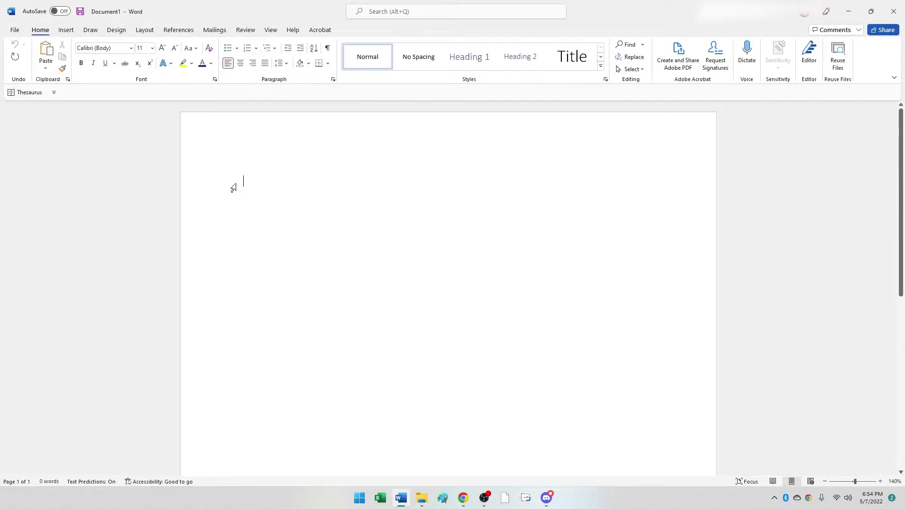
scroll(323, 208, "down", 10)
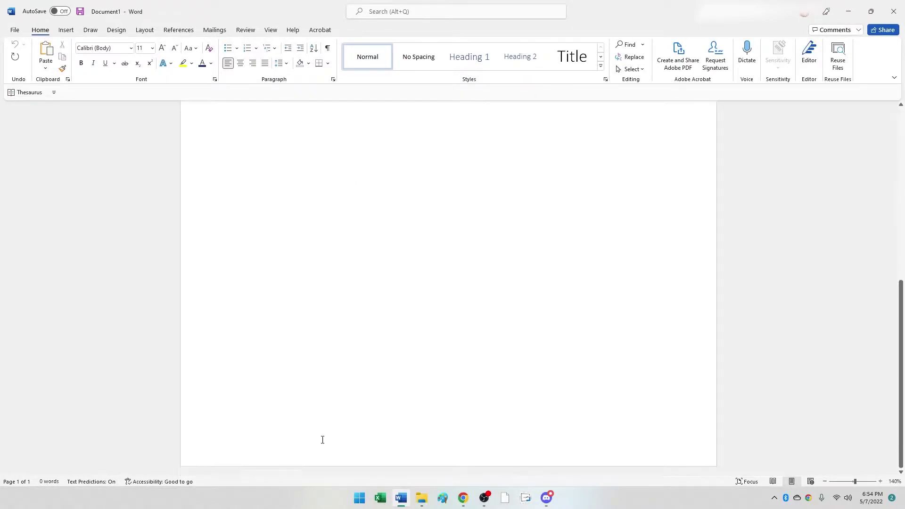
scroll(312, 365, "up", 10)
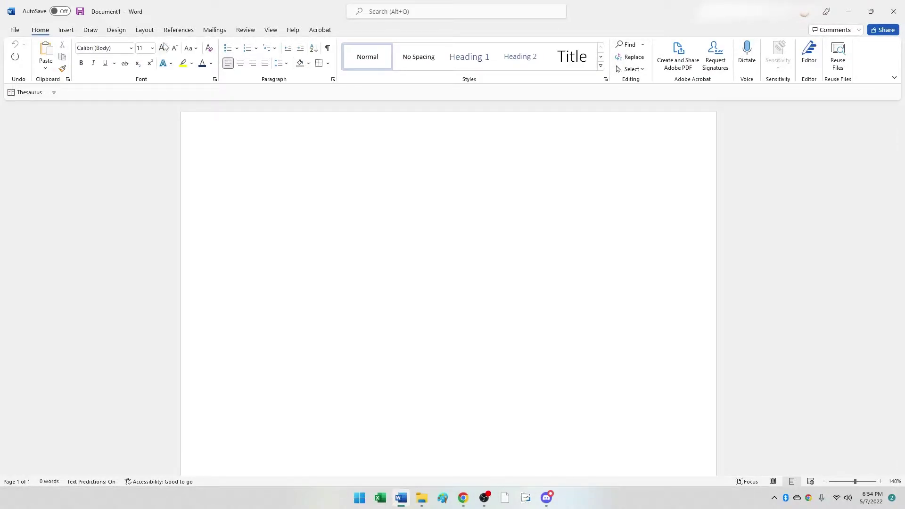
left_click(118, 30)
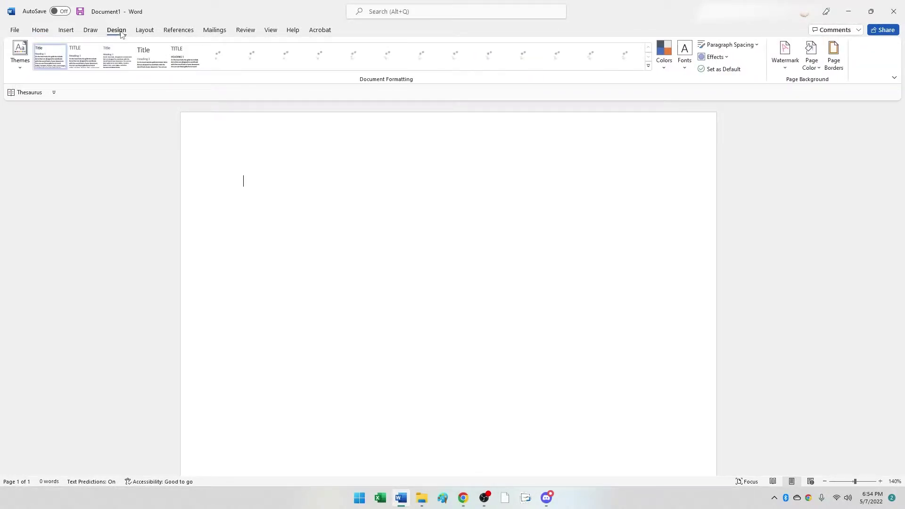
left_click(154, 30)
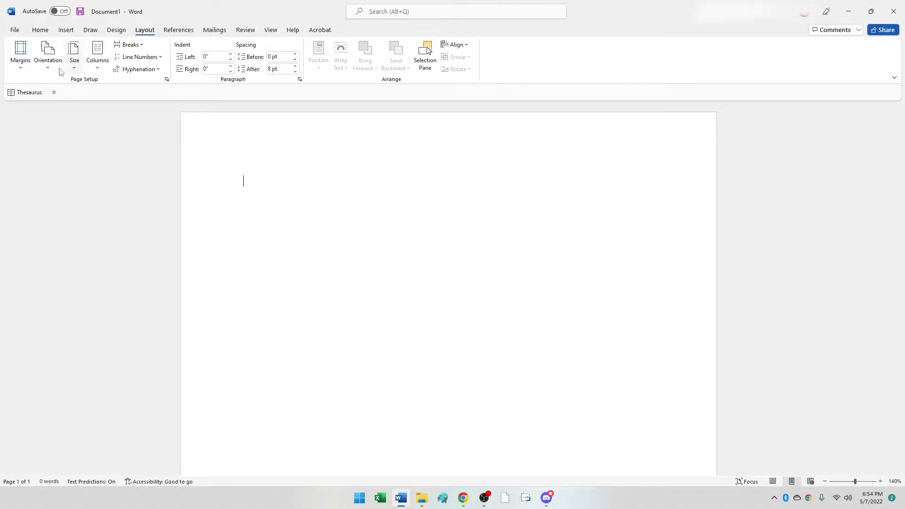
Show the Margins gallery with its Normal, Narrow, Moderate, Wide and Mirrored presets.
left_click(21, 65)
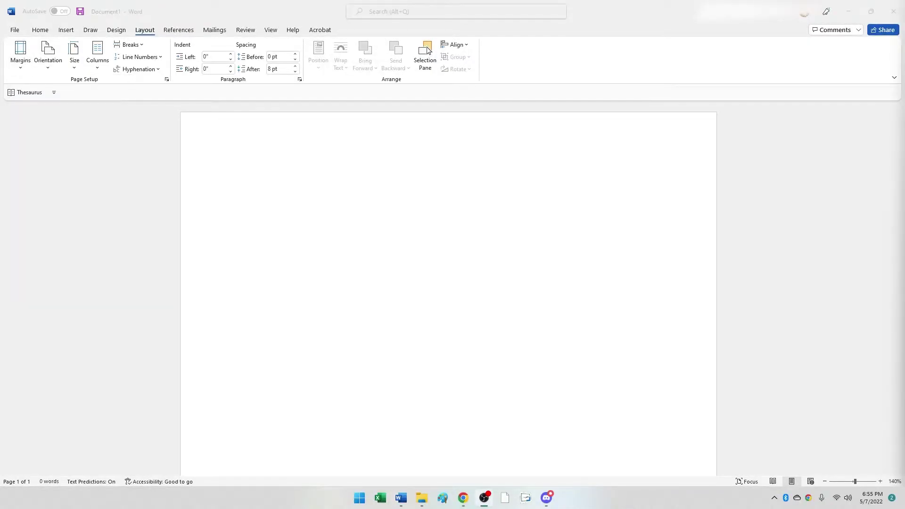
left_click(21, 66)
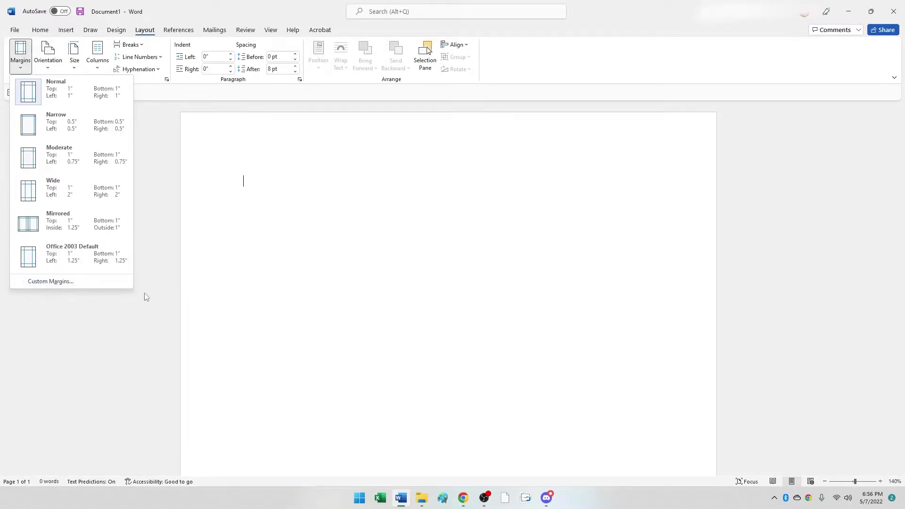
In Custom Margins, lower the top margin to 0.6" and check the gutter position choices.
left_click(80, 283)
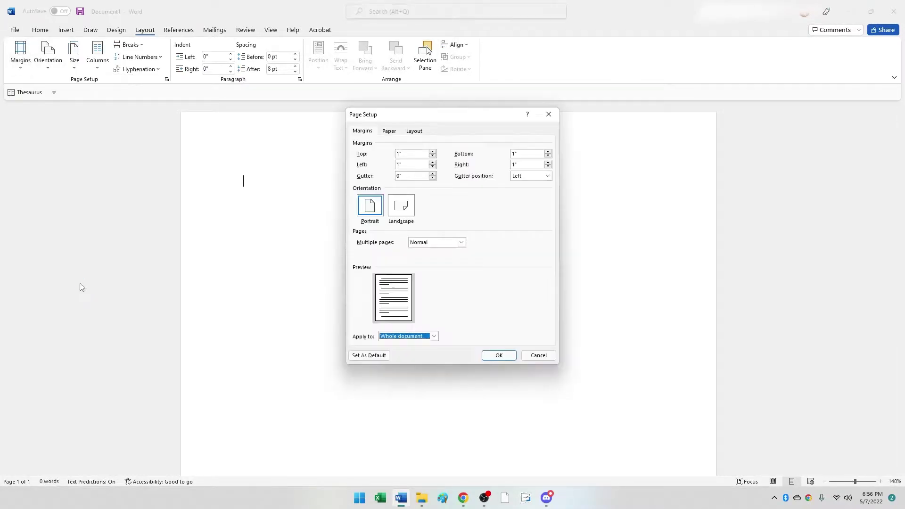
left_click(432, 156)
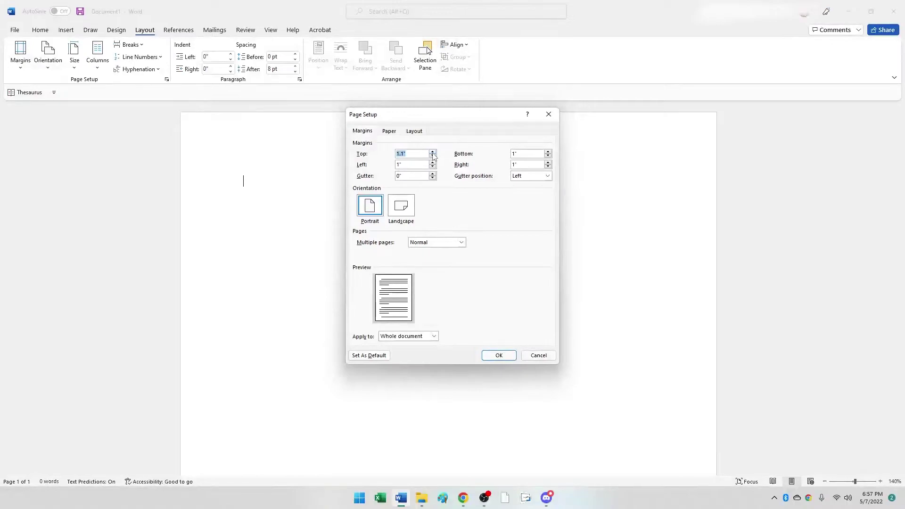
left_click(432, 156)
left_click(432, 156)
left_click(432, 157)
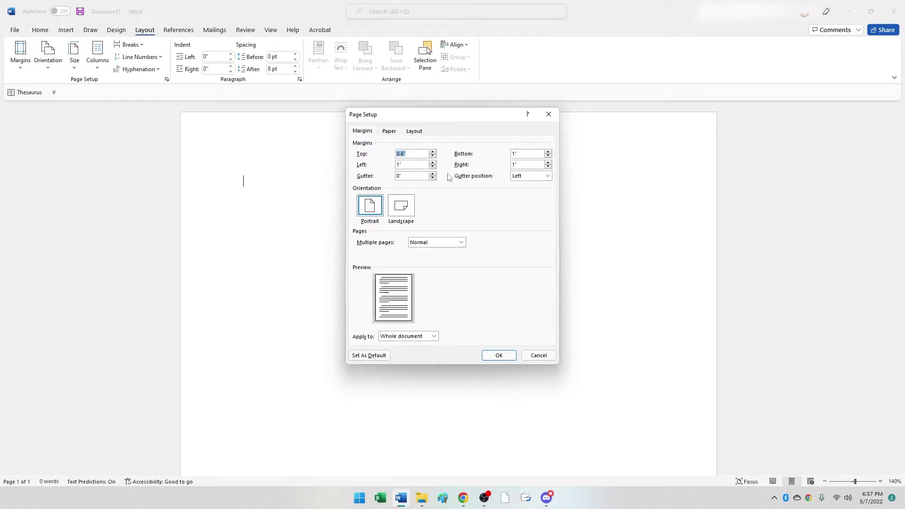
left_click(548, 176)
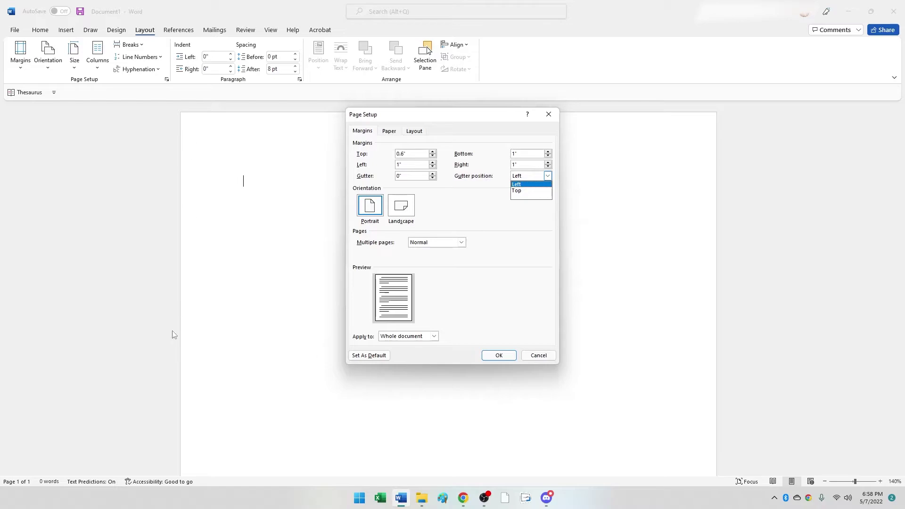
Set the bottom margin to 0.9" and right margin to 0.8", with Landscape orientation.
left_click(548, 156)
left_click(548, 167)
left_click(548, 167)
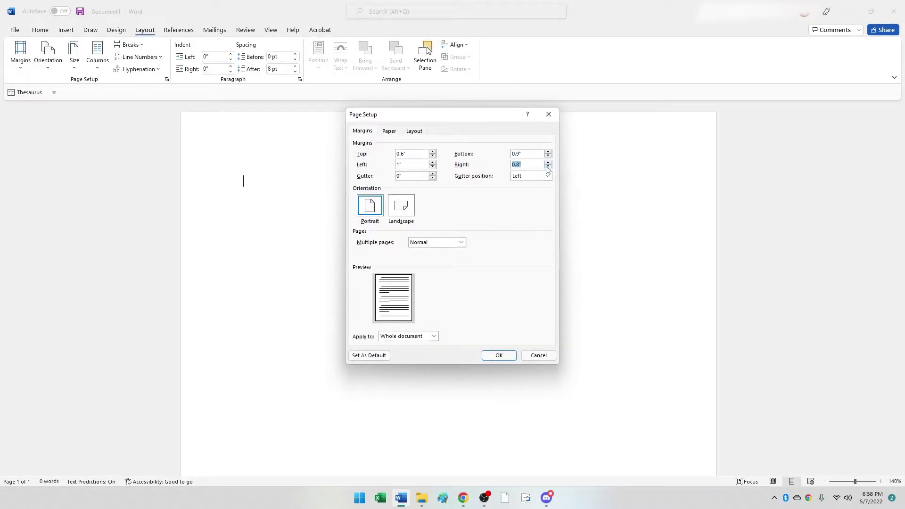
left_click(408, 210)
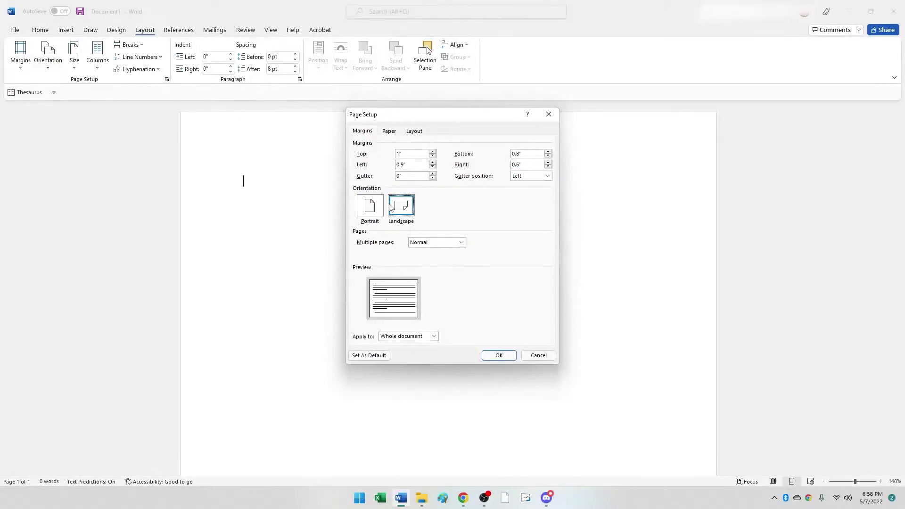
left_click(370, 209)
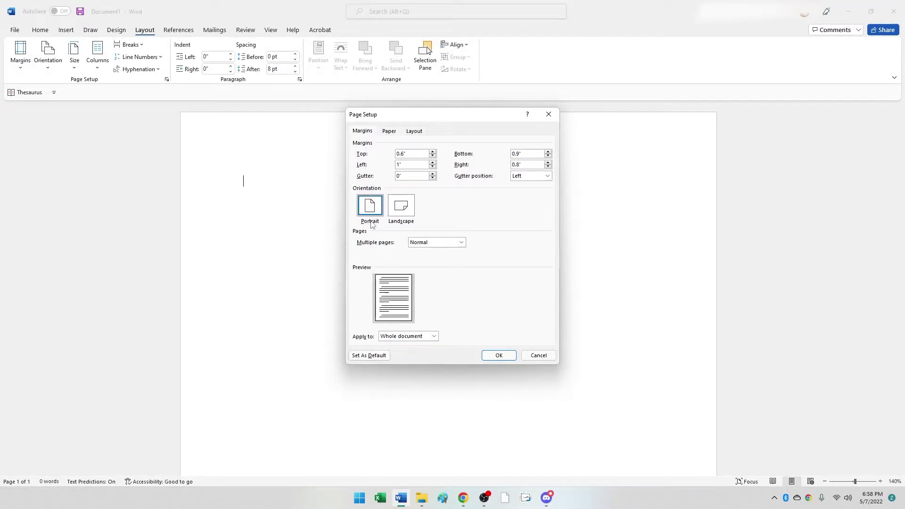
left_click(406, 206)
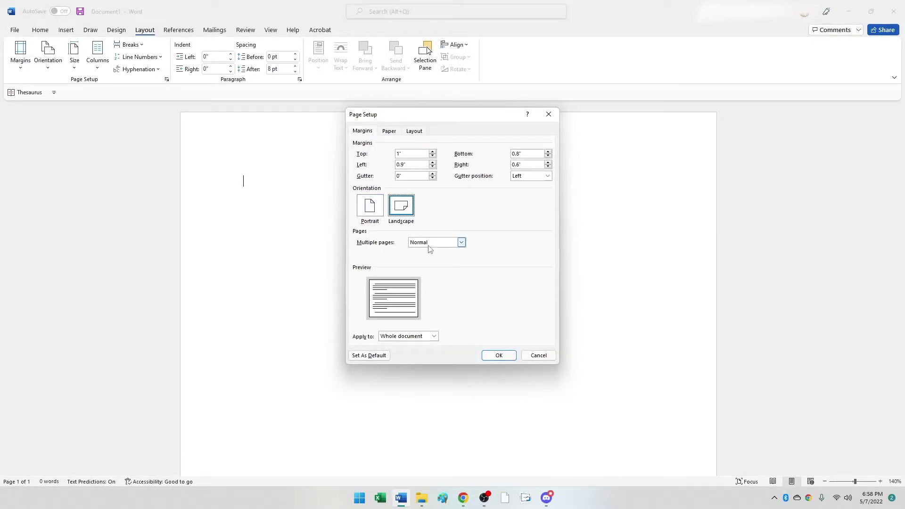
Set Multiple pages to Book fold after trying 2 pages per sheet, then view Letter paper settings.
left_click(444, 242)
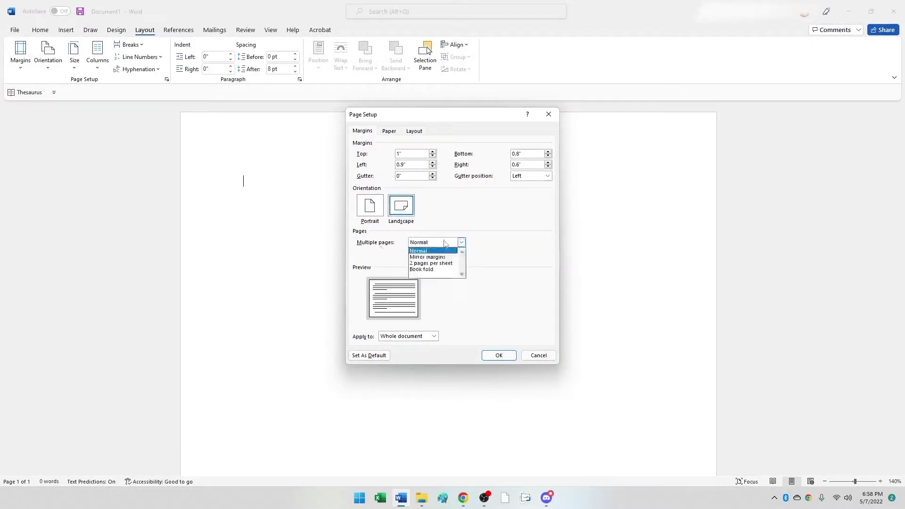
left_click(454, 263)
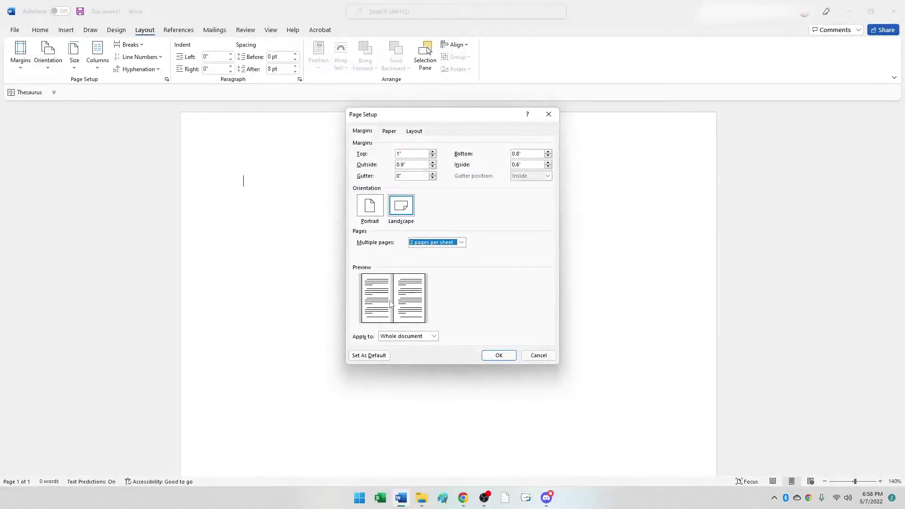
left_click(461, 242)
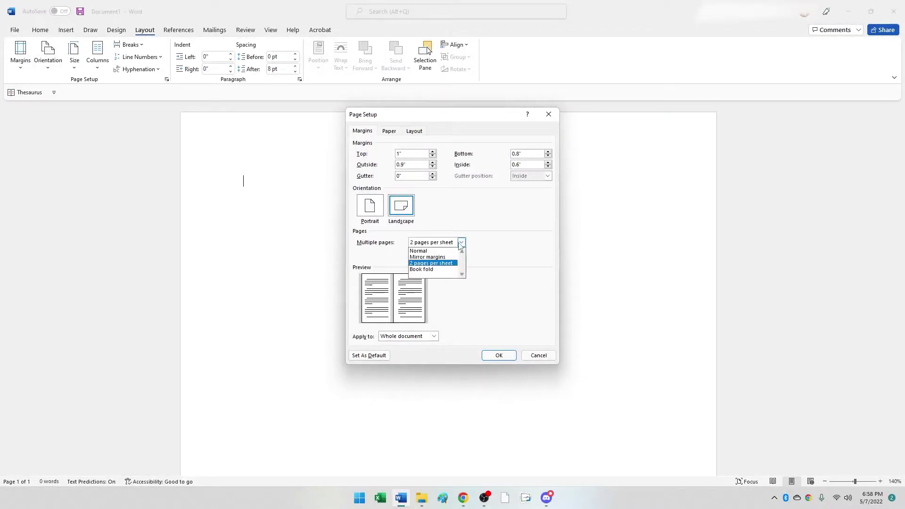
left_click(454, 269)
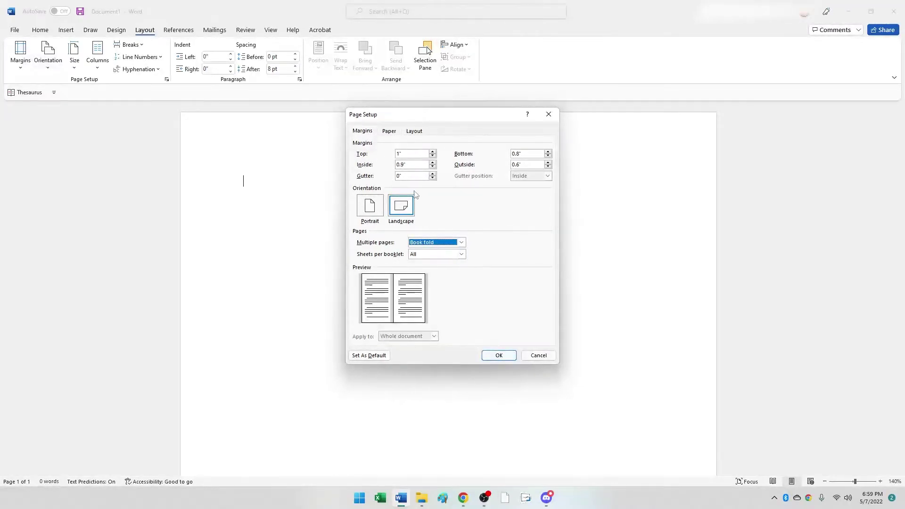
left_click(389, 132)
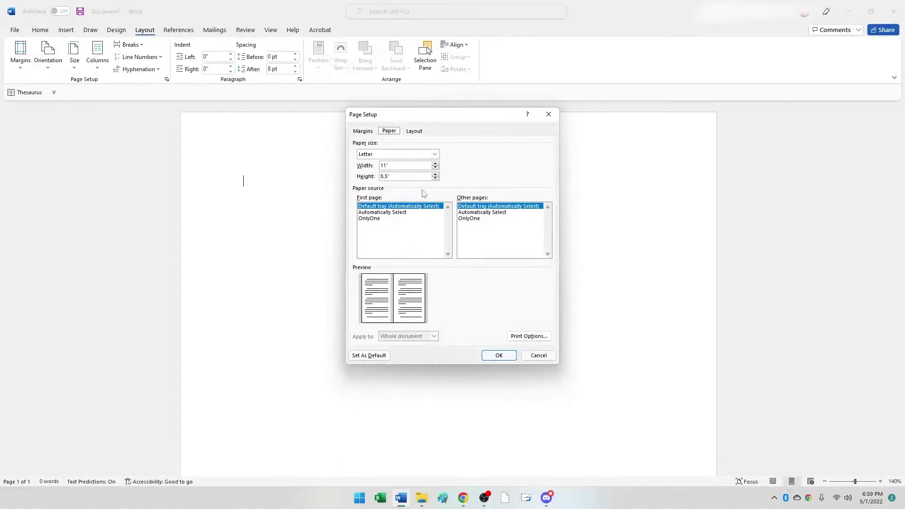
Try the Tabloid, Ledger, Legal and Executive paper sizes in turn.
left_click(435, 154)
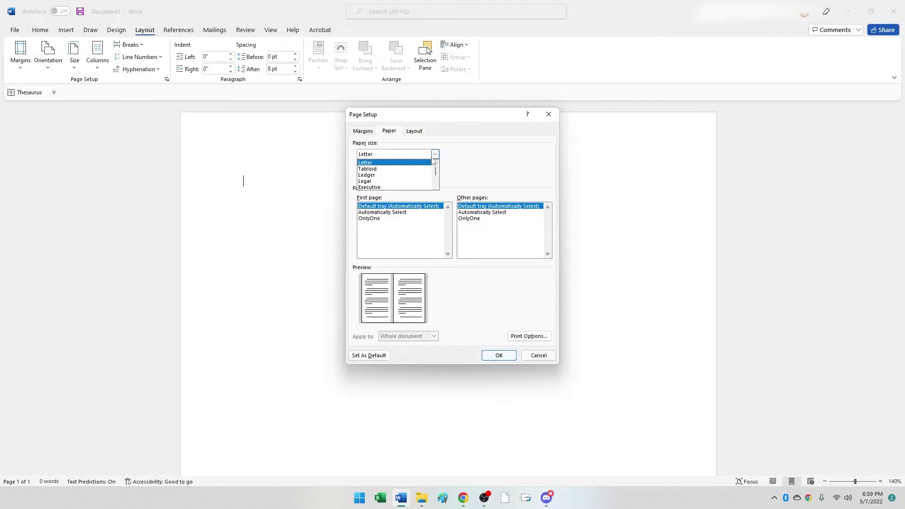
left_click(428, 173)
left_click(435, 154)
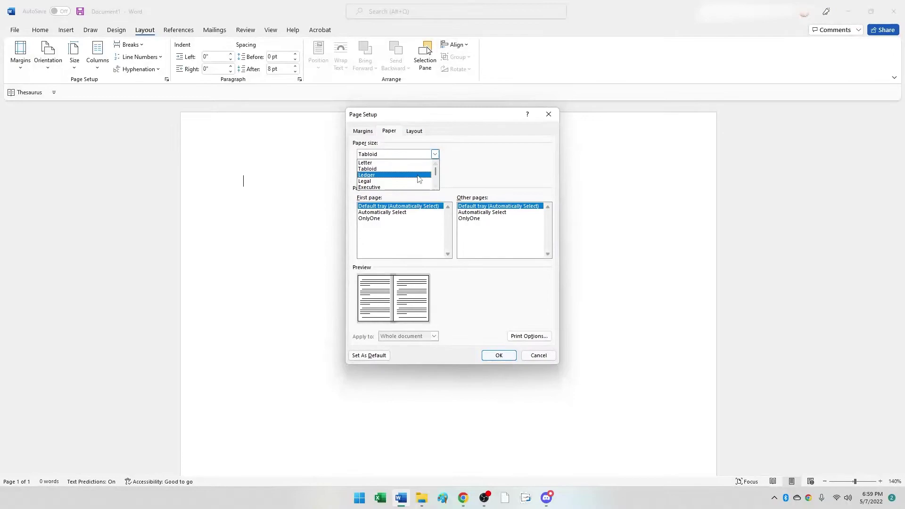
left_click(417, 177)
left_click(435, 154)
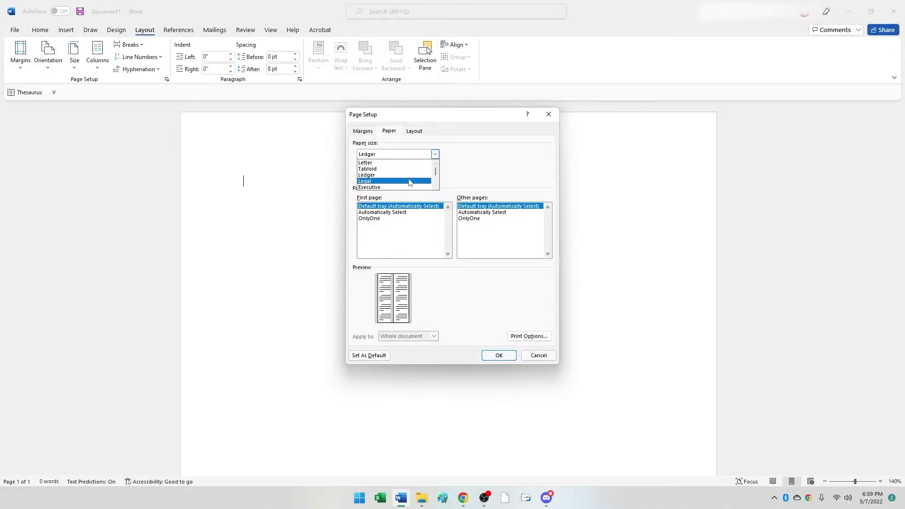
left_click(396, 181)
left_click(434, 154)
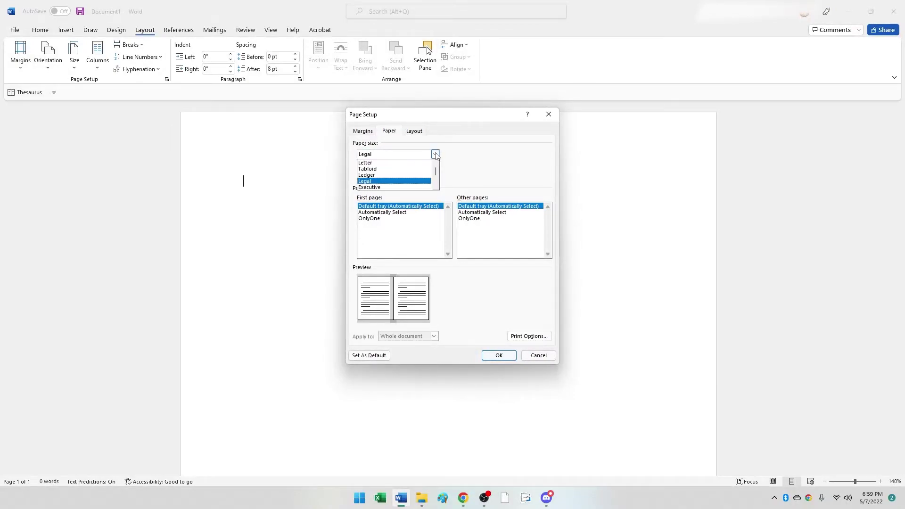
left_click(425, 174)
Pick Custom size from the paper list, giving a 10.5" by 7.25" page.
left_click(434, 155)
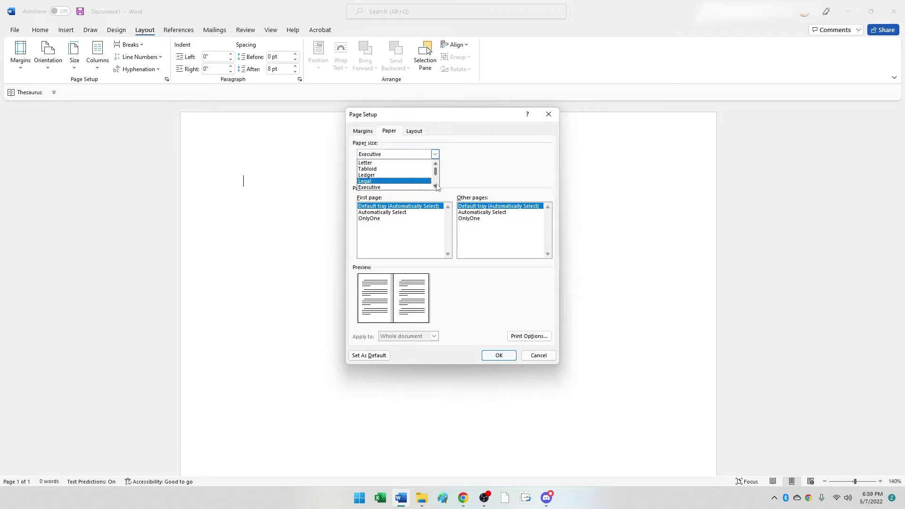
left_click(435, 186)
left_click(436, 186)
left_click(436, 187)
left_click(435, 187)
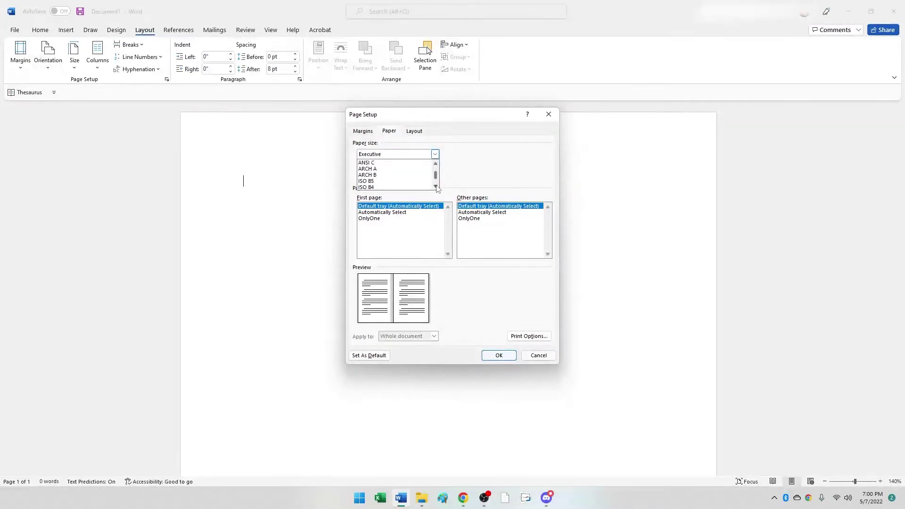
left_click(436, 187)
left_click(435, 187)
left_click(435, 187)
left_click(436, 187)
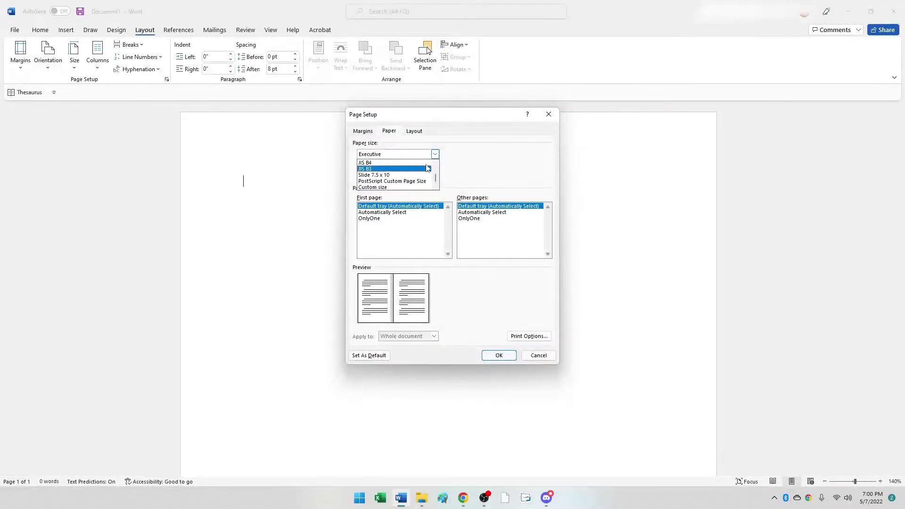
left_click(410, 188)
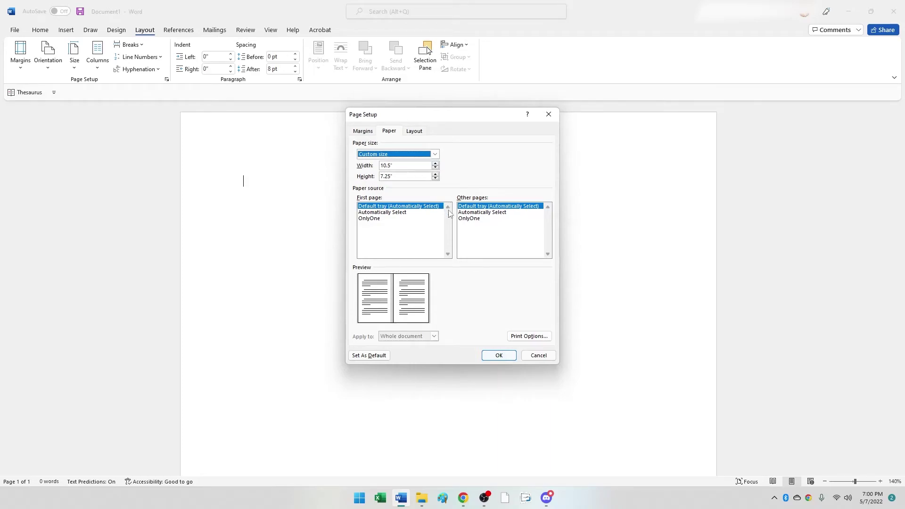
Review the Display print options and cancel, then view section and header/footer layout settings.
left_click(538, 337)
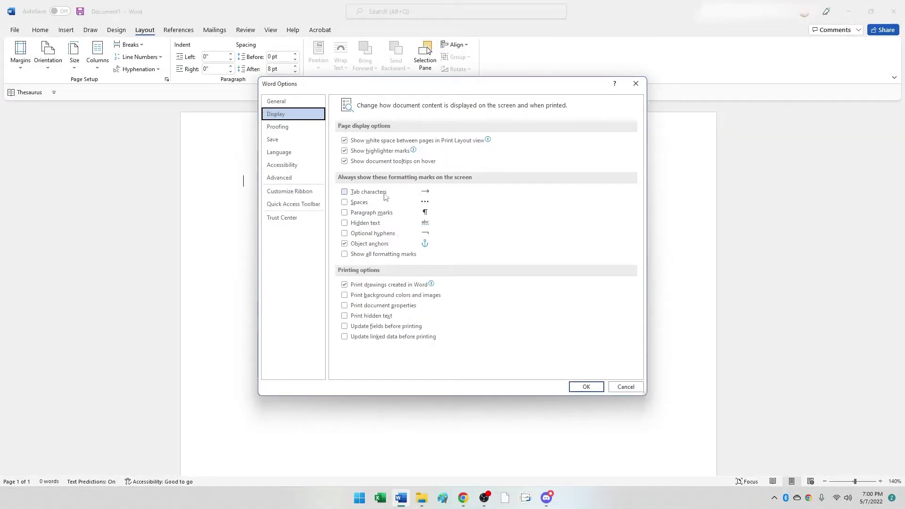
mouse_move(405, 142)
left_click(628, 390)
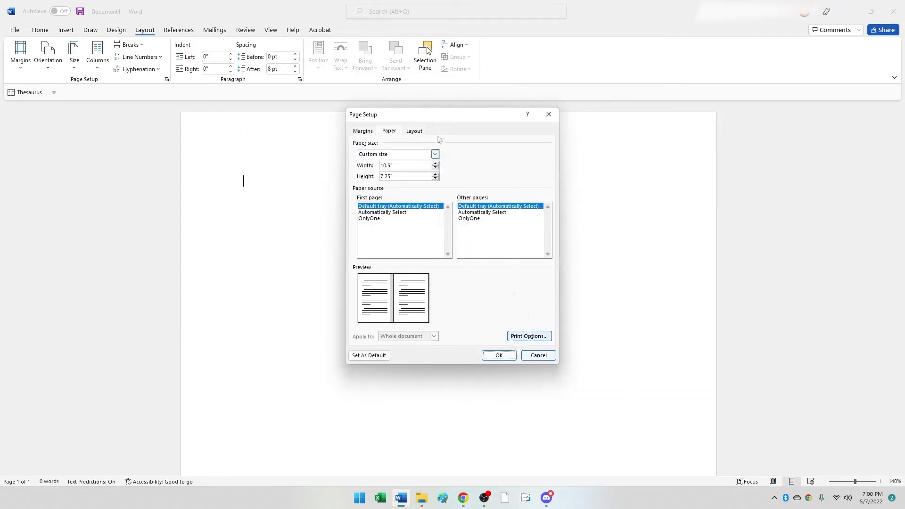
left_click(414, 132)
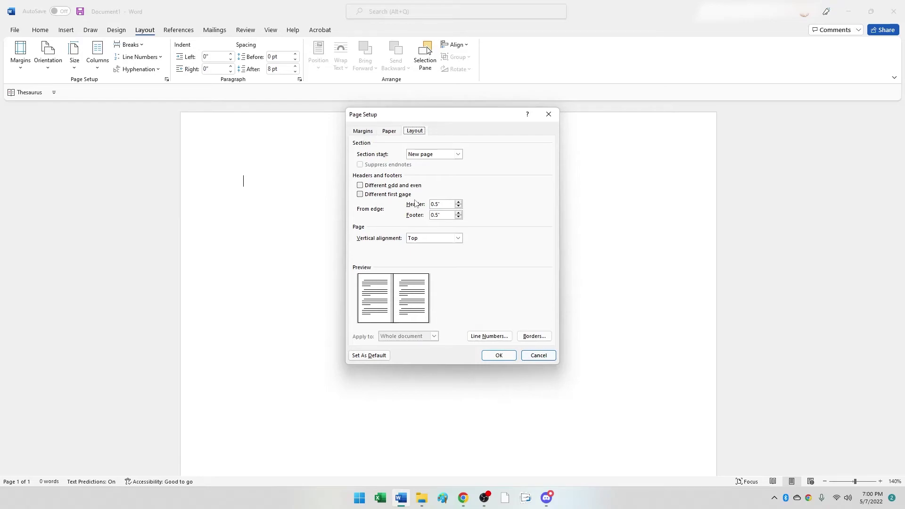
left_click(461, 158)
left_click(460, 156)
left_click(458, 156)
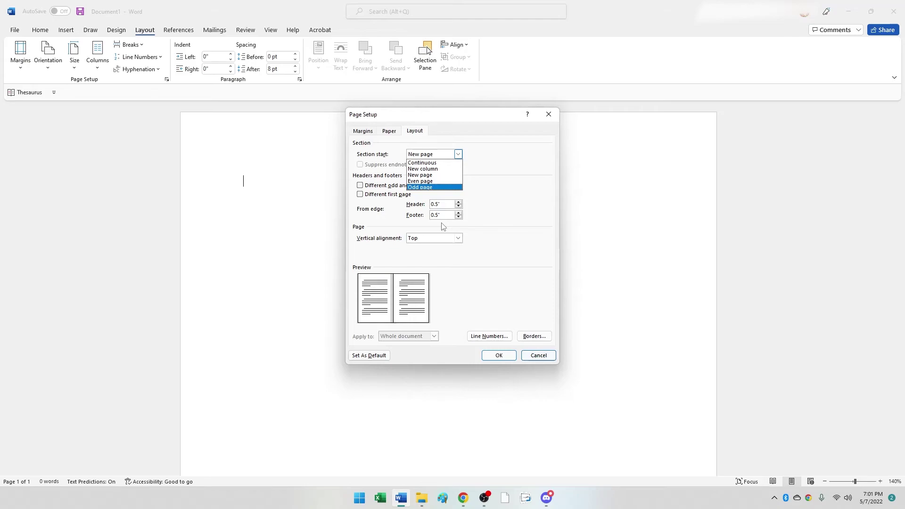
left_click(483, 170)
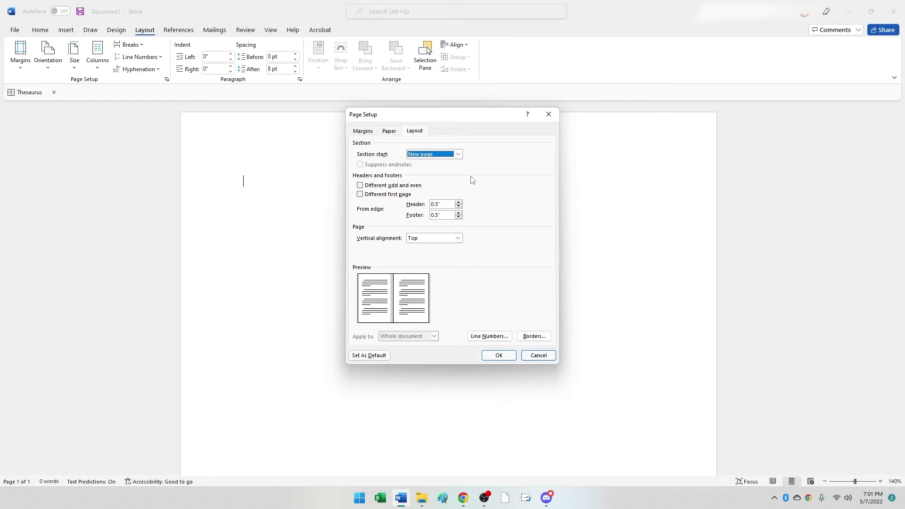
left_click(461, 156)
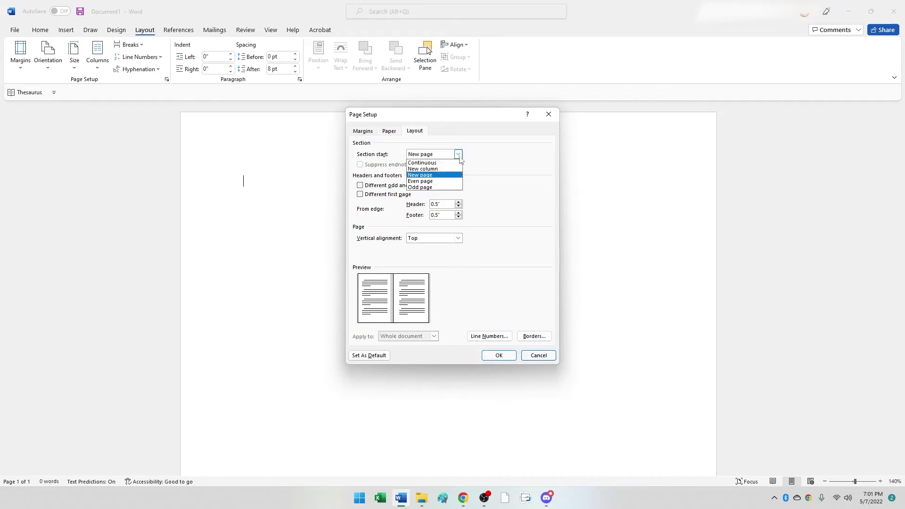
key("Down")
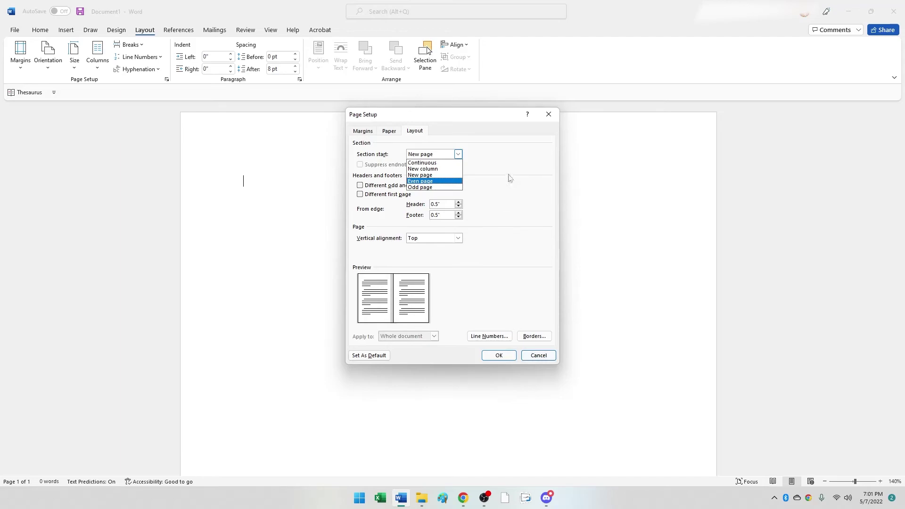
key("Escape")
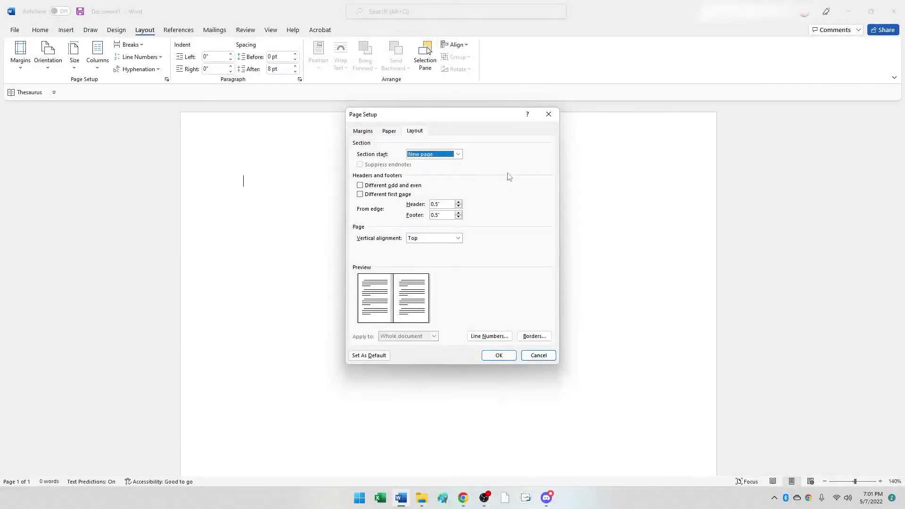
Return to the Margins settings showing Top 1", Inside 0.9", Landscape and Book fold.
left_click(369, 132)
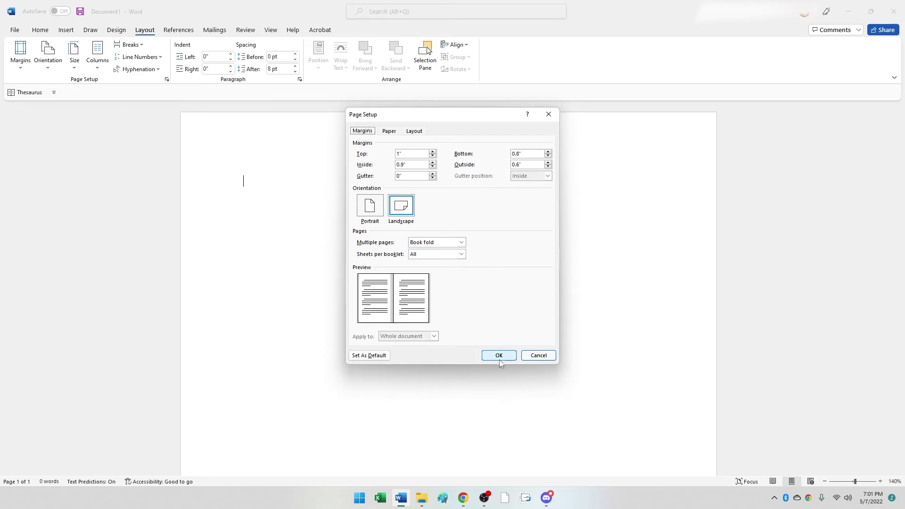
Cancel Page Setup without applying changes and reopen the Margins presets gallery.
left_click(547, 358)
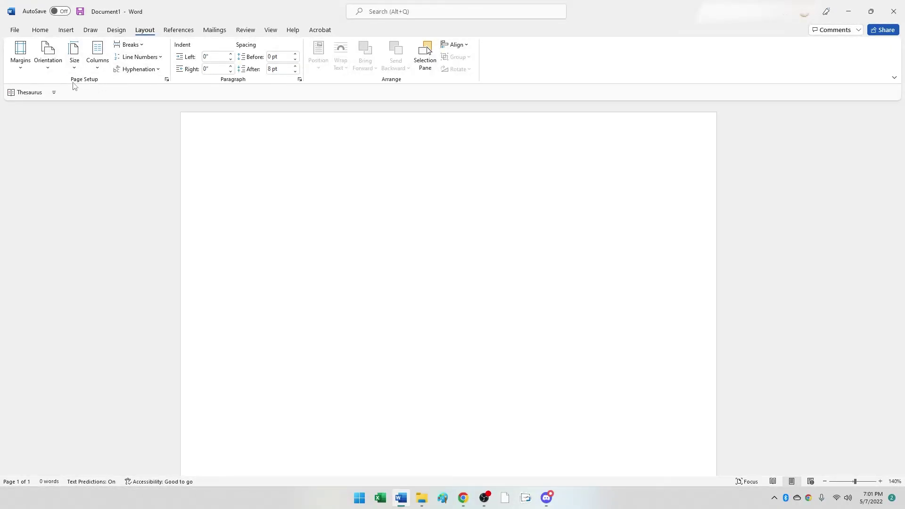
left_click(21, 66)
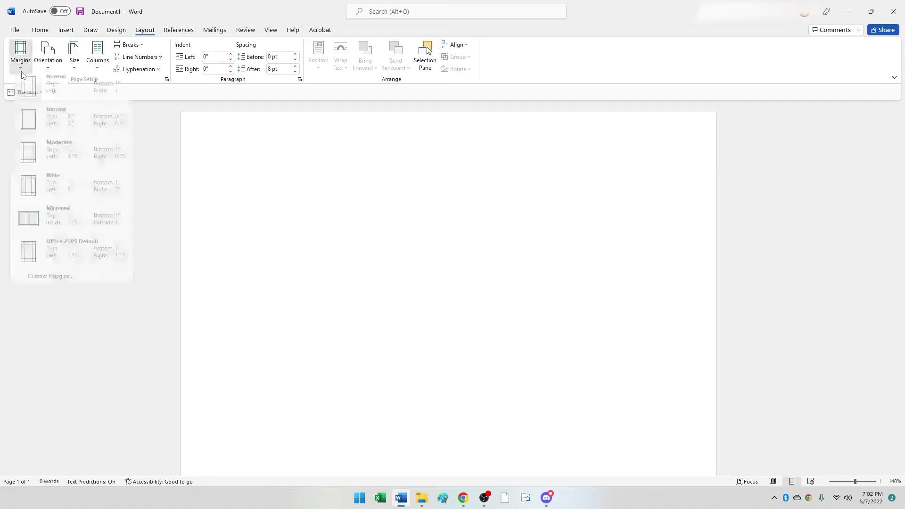